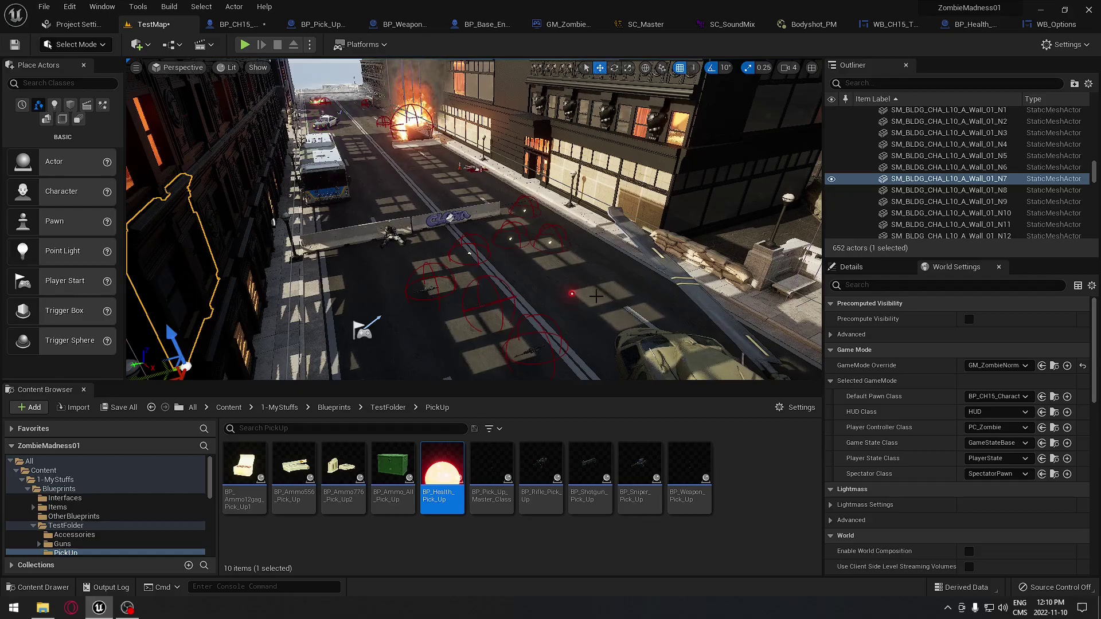
Survey the burning street and helicopter, then show the Engine Input action and axis mappings
drag(596, 296, 610, 244)
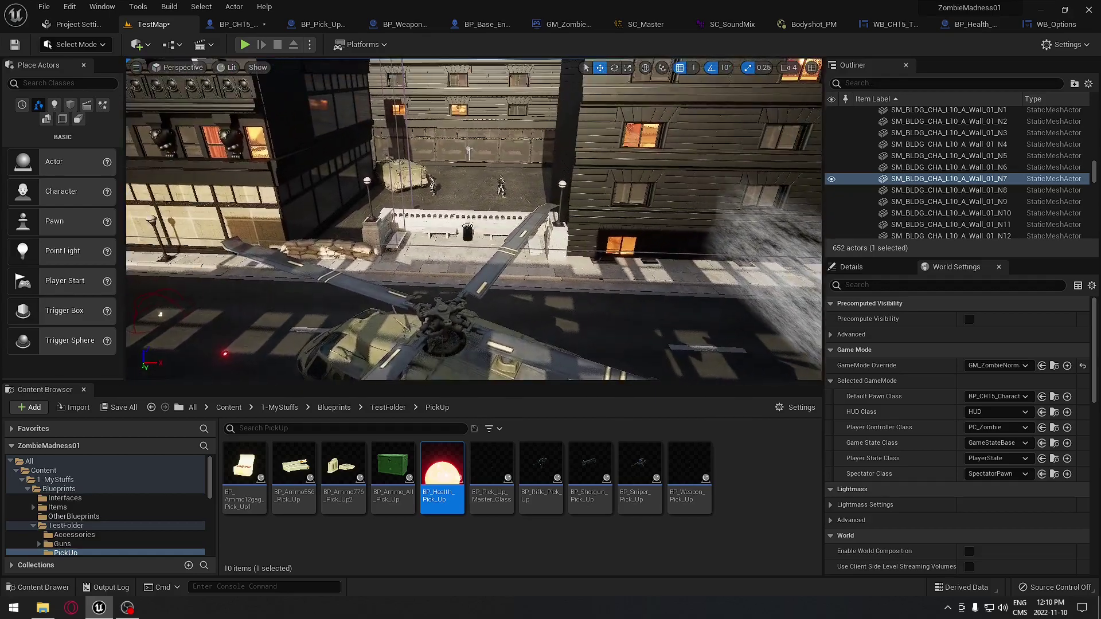
mouse_move(521, 252)
mouse_down()
mouse_move(529, 307)
mouse_move(517, 309)
mouse_up()
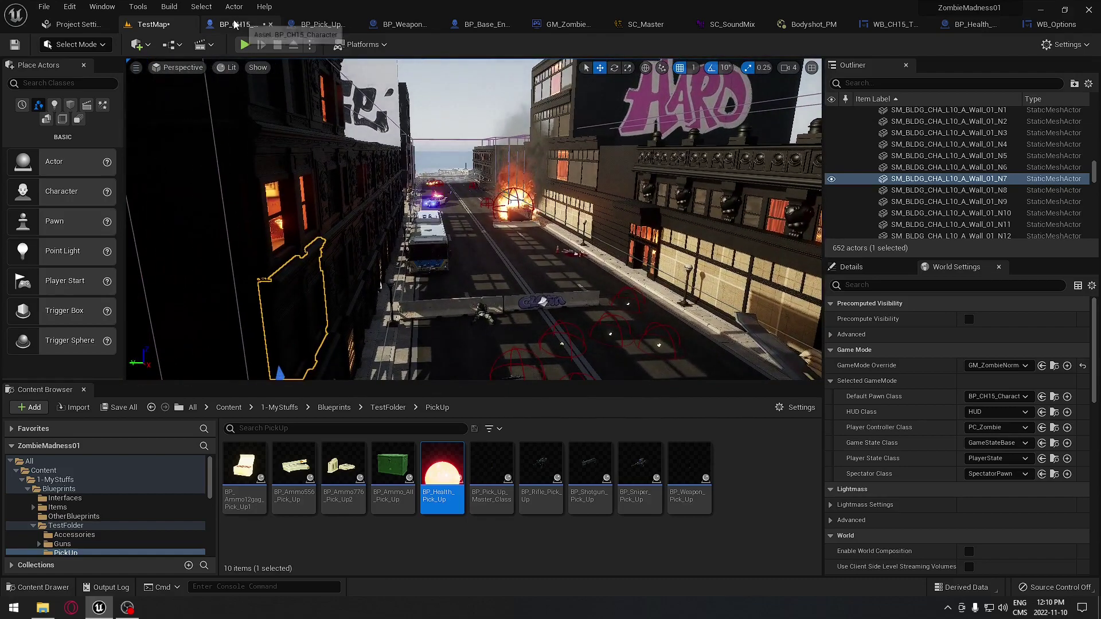
click(80, 26)
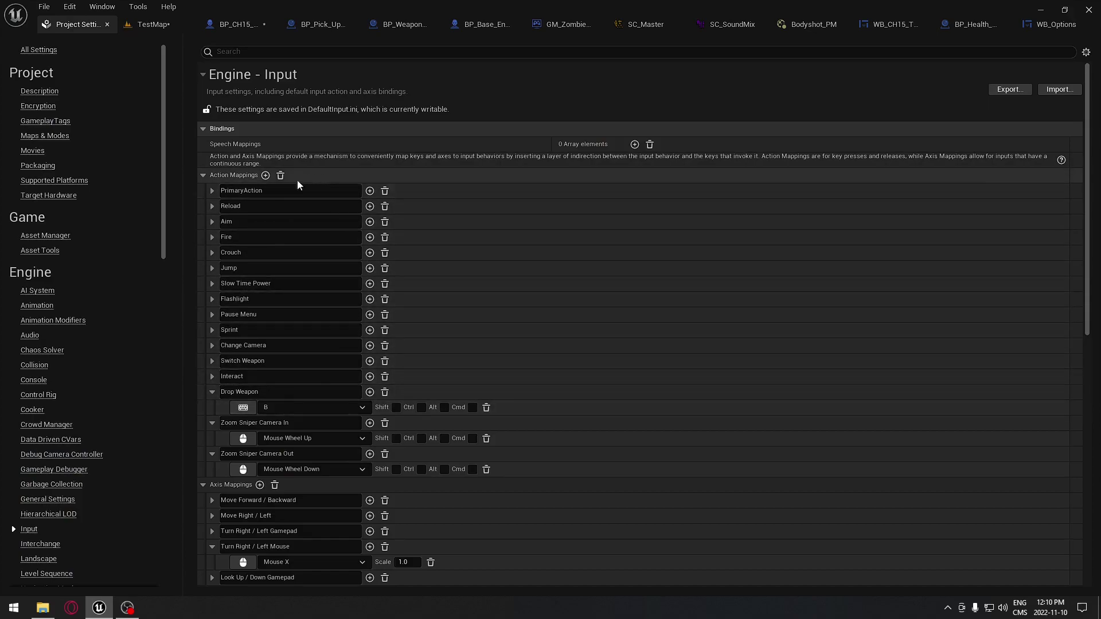
Pan through BP_CH15_Character's ammo pickup, shell ejection, zoom, slow-time, sprint, flashlight and health regen groups
click(249, 25)
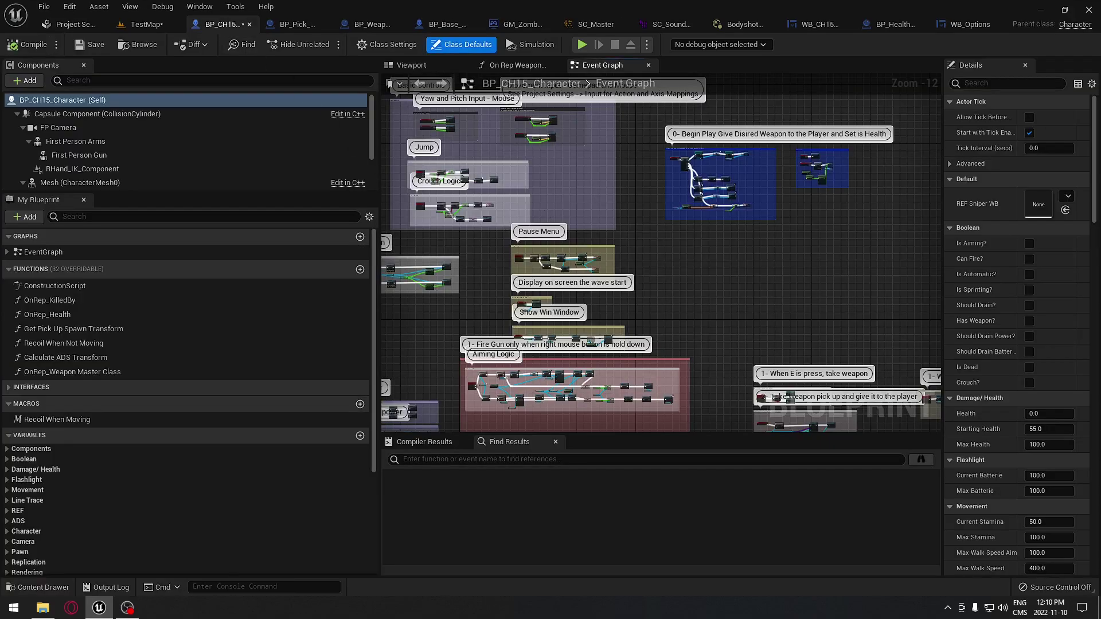
right_drag(545, 214, 743, 201)
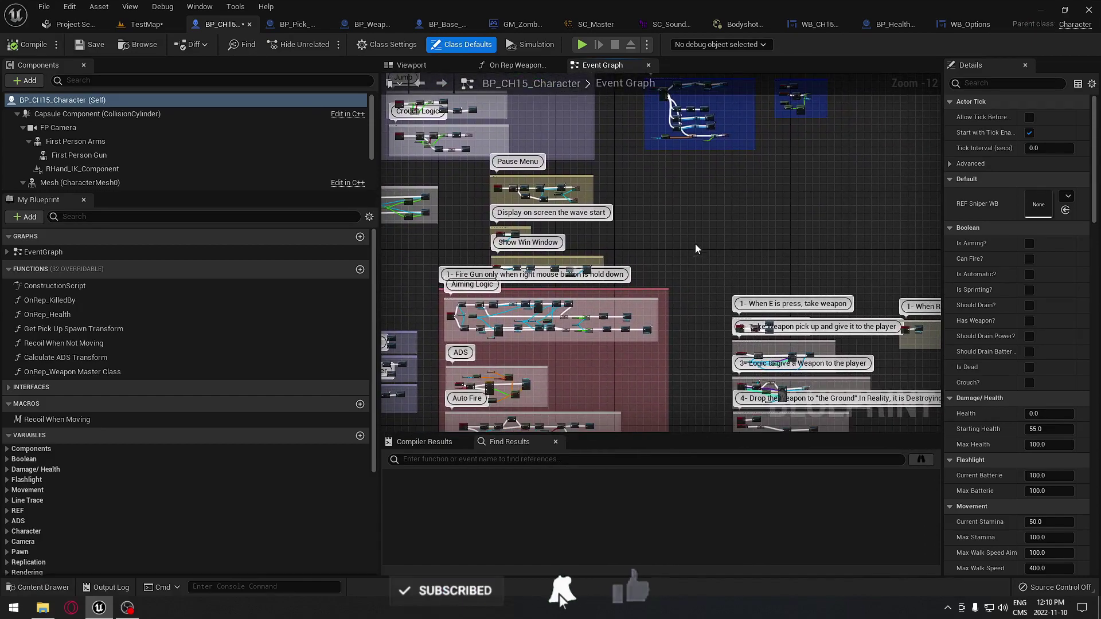
right_drag(695, 243, 748, 173)
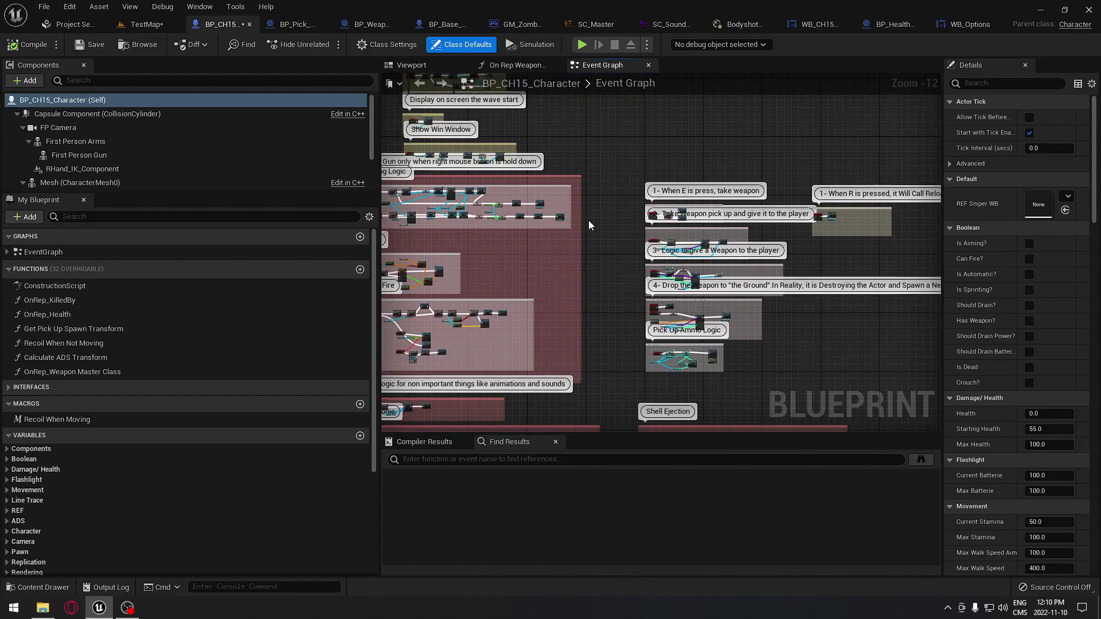
right_drag(625, 137, 855, 233)
right_drag(432, 282, 888, 182)
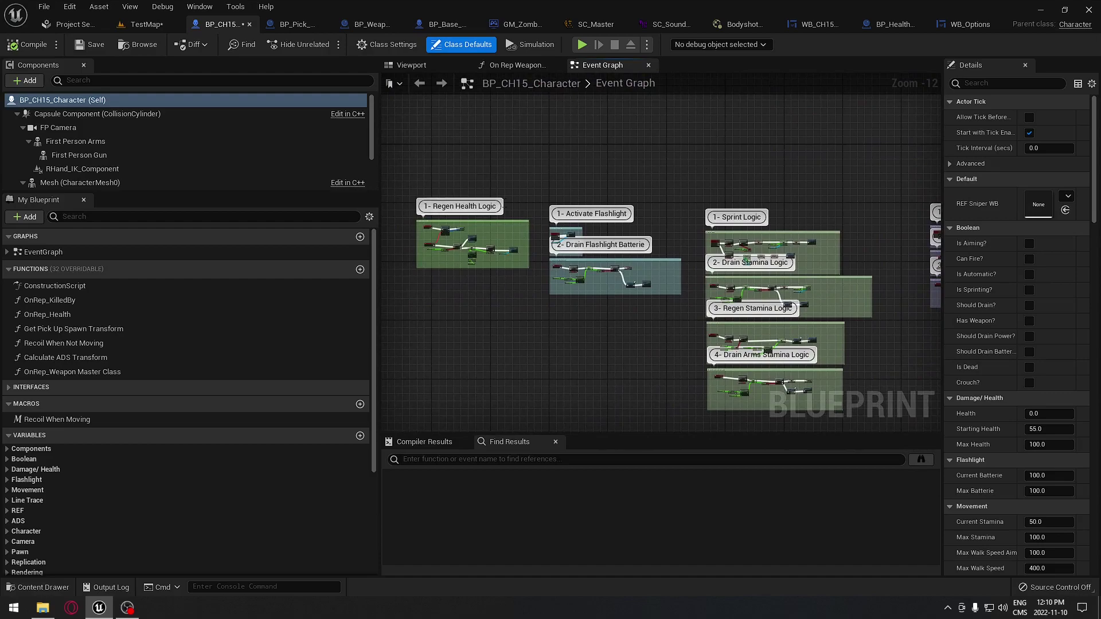
right_drag(669, 149, 493, 159)
right_drag(727, 139, 381, 238)
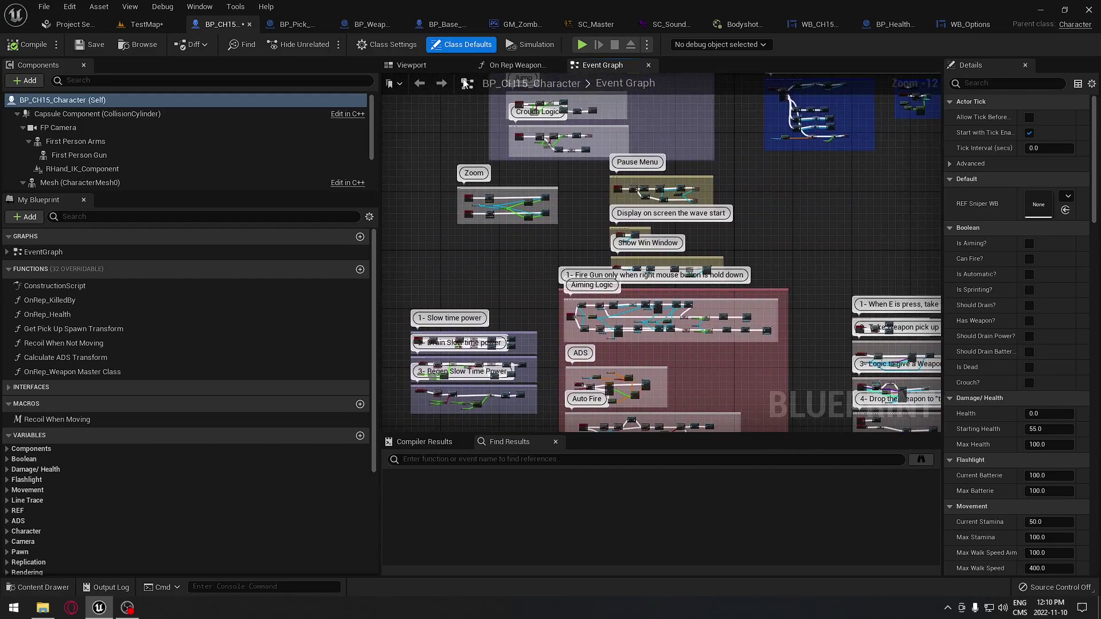
Show the BP_Pick_Up_Master_Class Event Graph with its ground-hit and sphere-collision pickup groups
click(287, 23)
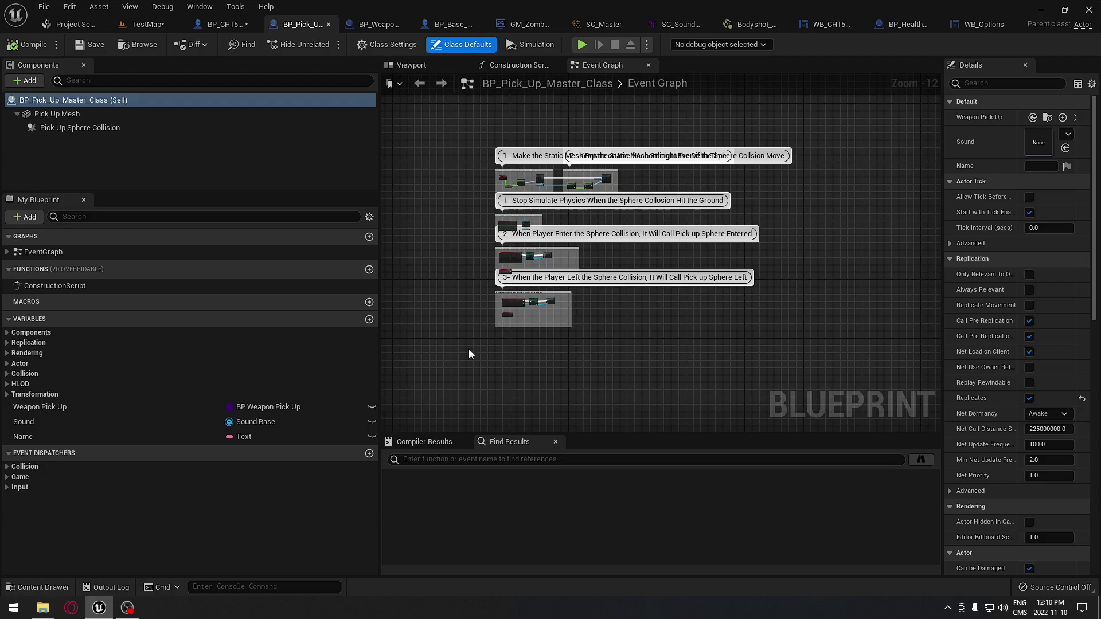
Open BP_Weapon_Master_Class's Event Graph and expand its 1-Ammo and Weapon variable categories
click(373, 25)
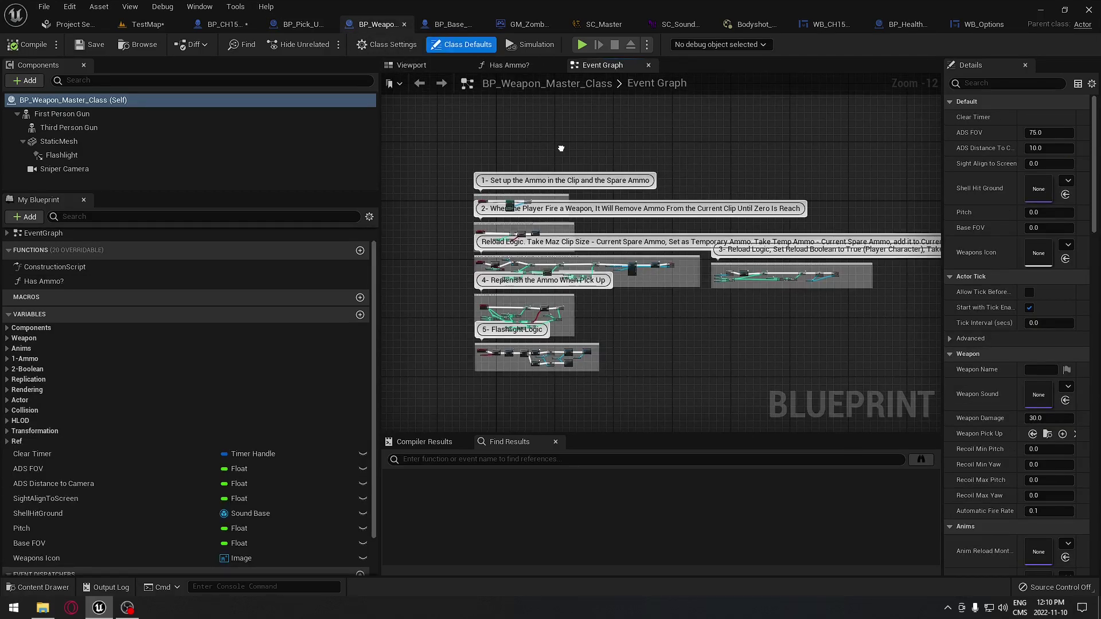
right_drag(569, 149, 566, 126)
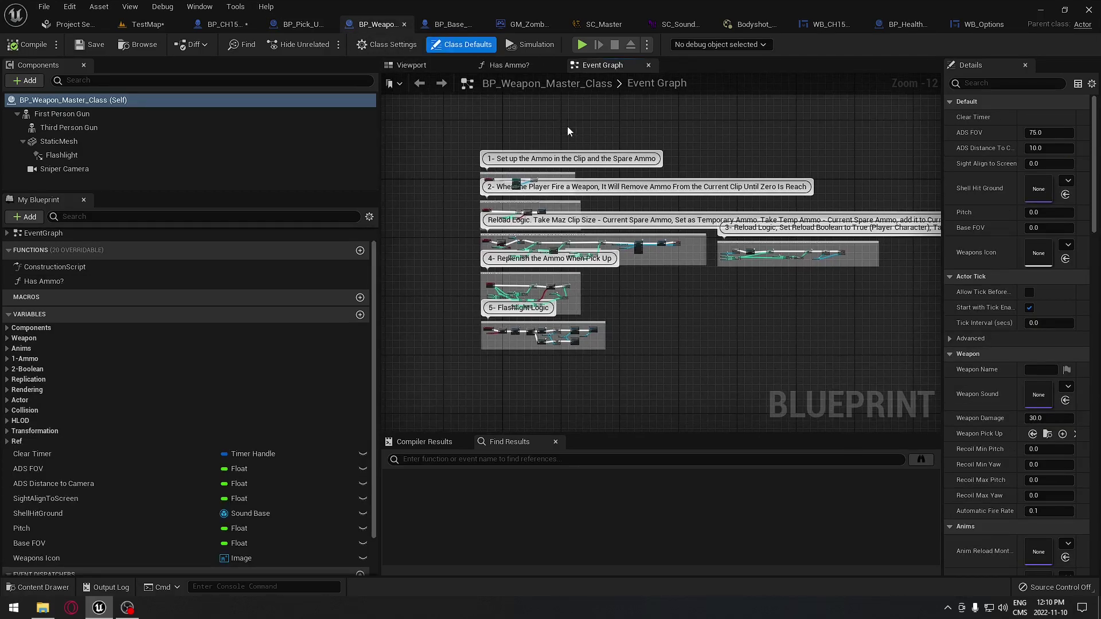
click(7, 358)
click(7, 339)
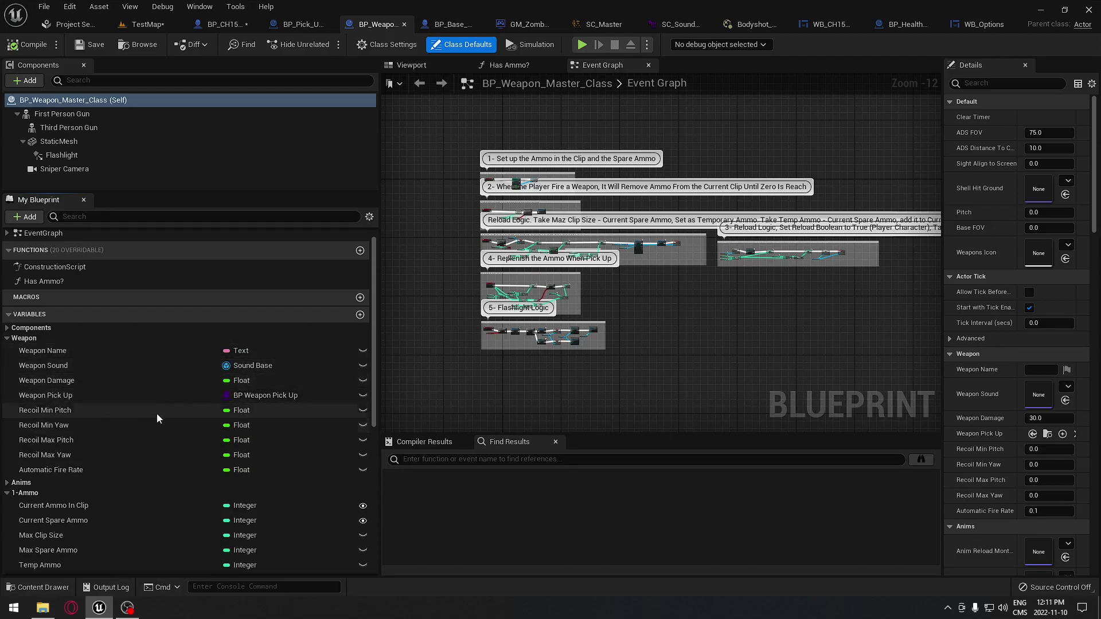
scroll(87, 431, down, 3)
scroll(87, 432, down, 1)
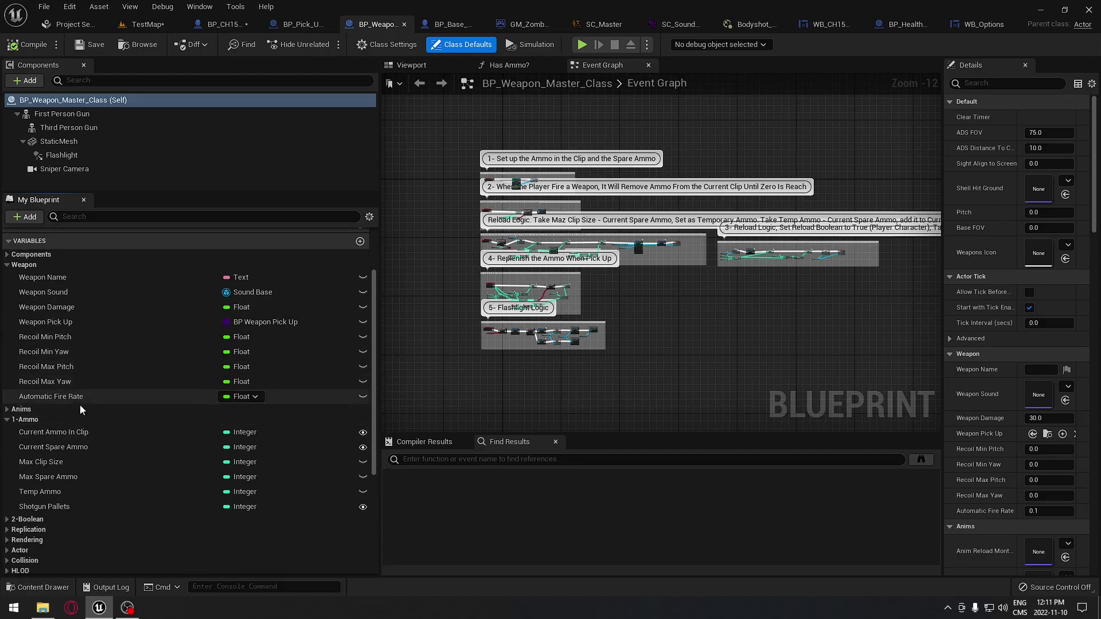
scroll(147, 421, down, 3)
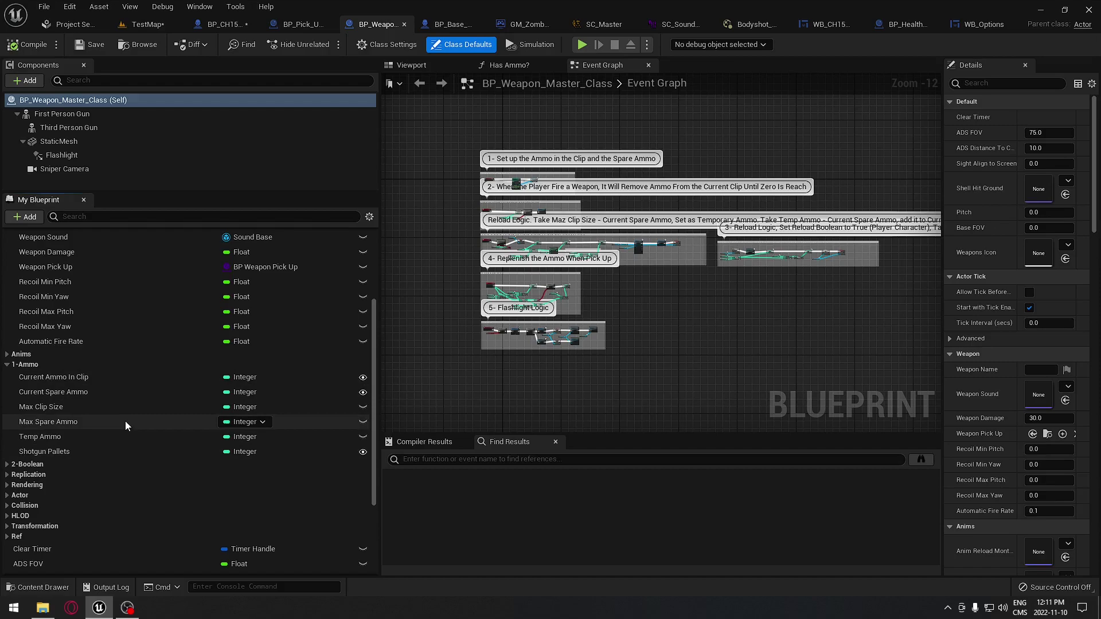
scroll(98, 460, down, 3)
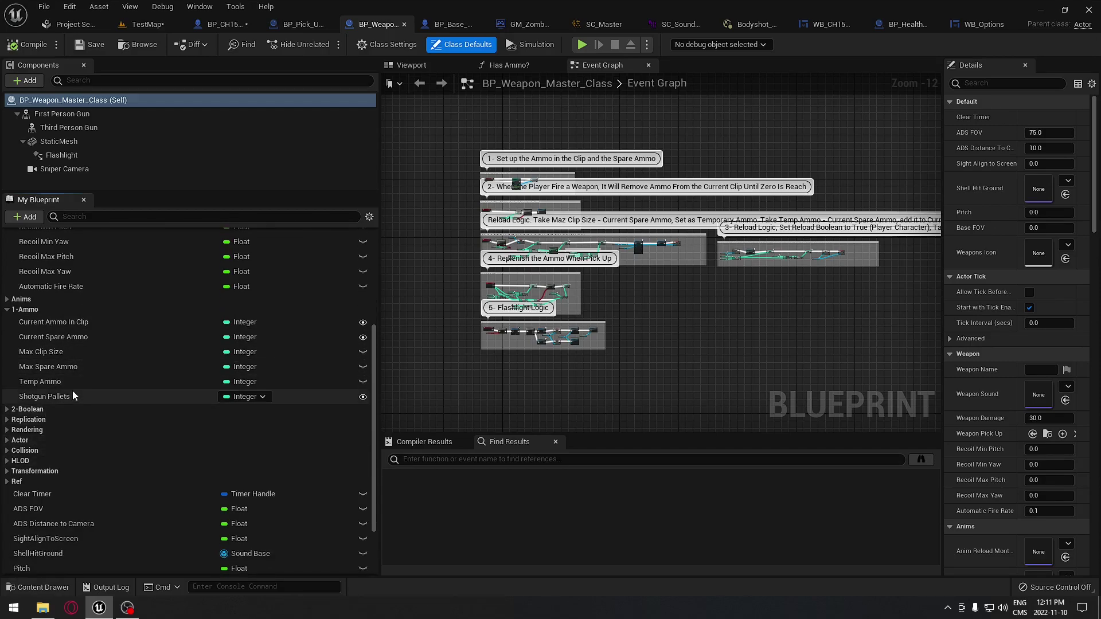
scroll(108, 403, down, 3)
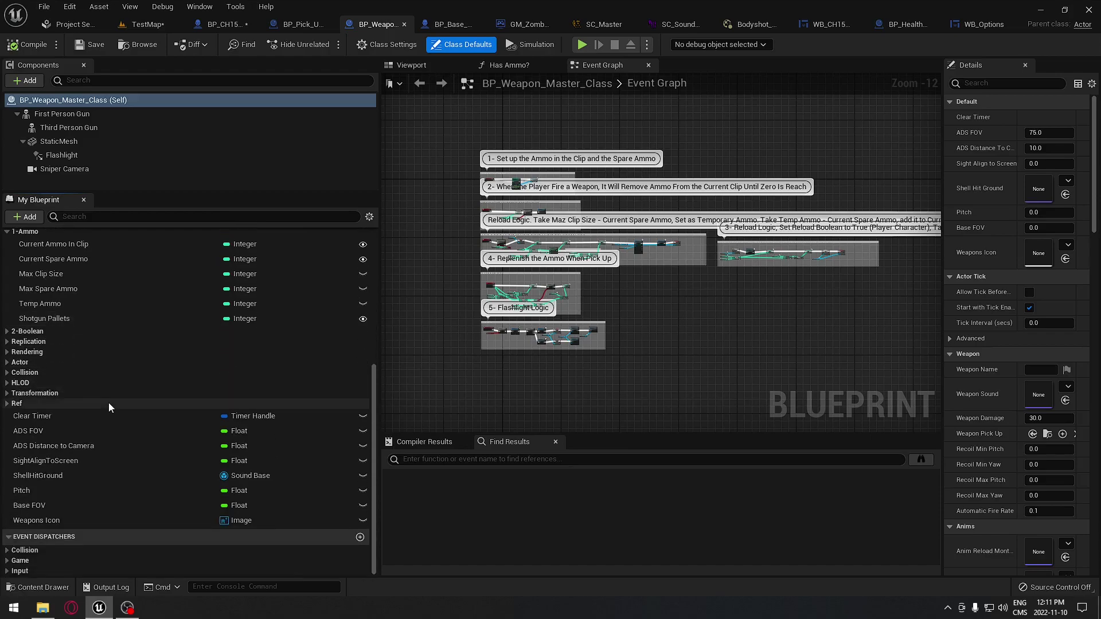
scroll(119, 411, up, 14)
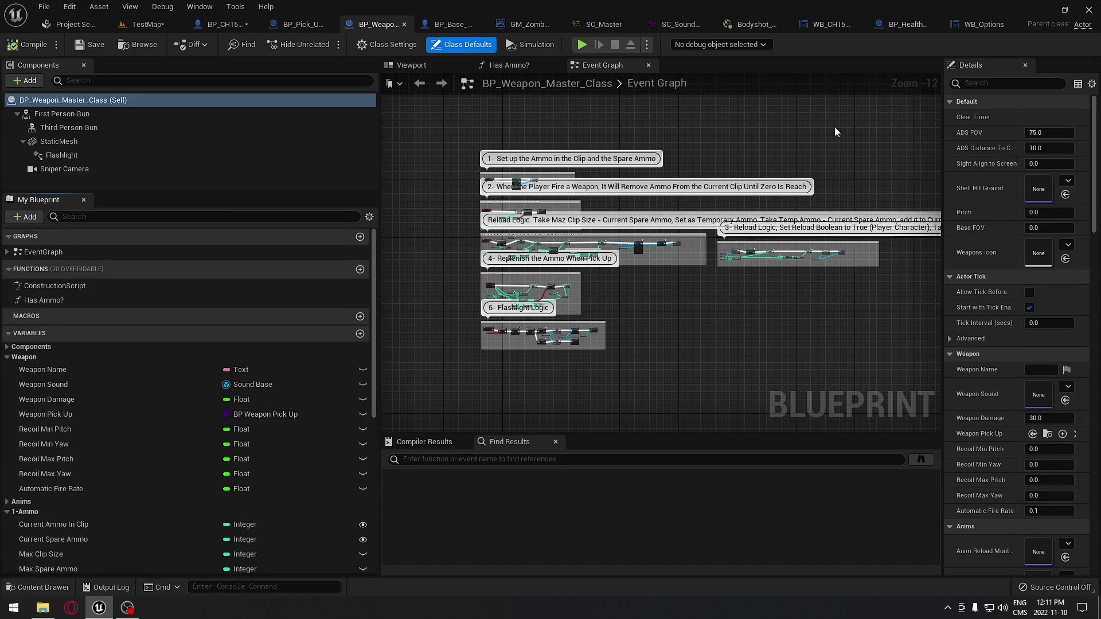
click(451, 27)
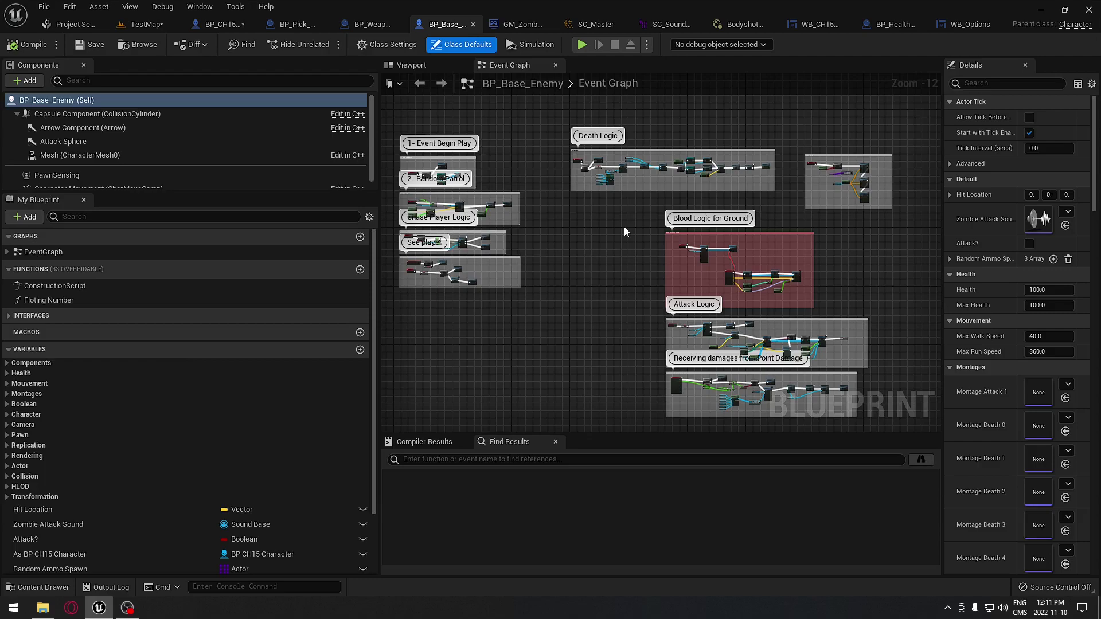
Pan the GM_ZombieNormal Event Graph and select its wave, kill, win and ammo crate comment groups
click(514, 24)
right_drag(573, 178, 632, 120)
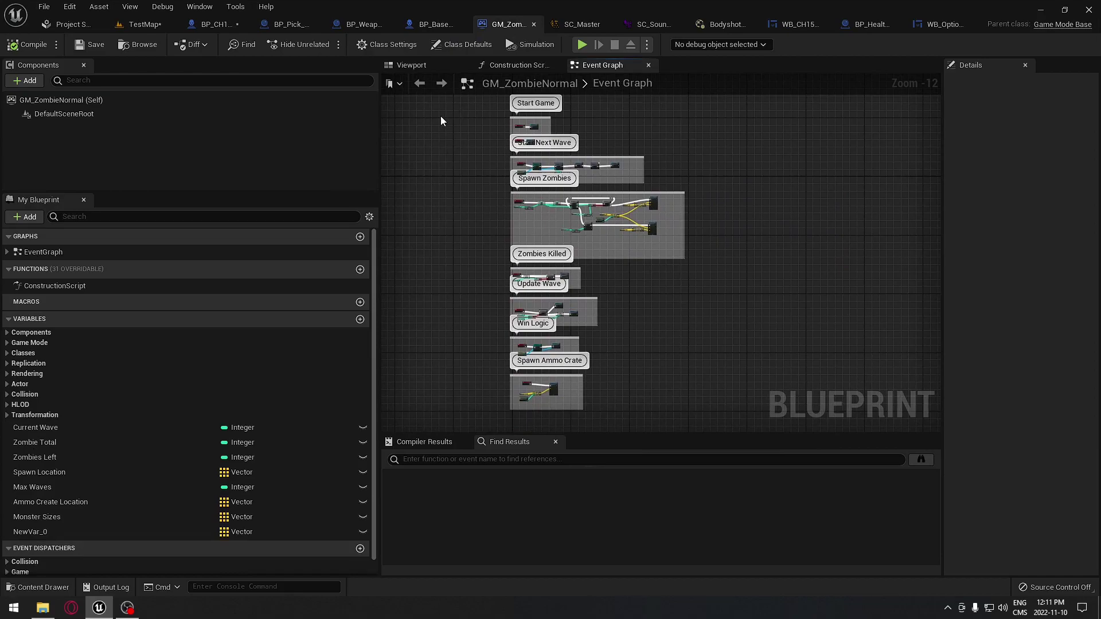
drag(409, 102, 772, 295)
right_drag(773, 255, 793, 292)
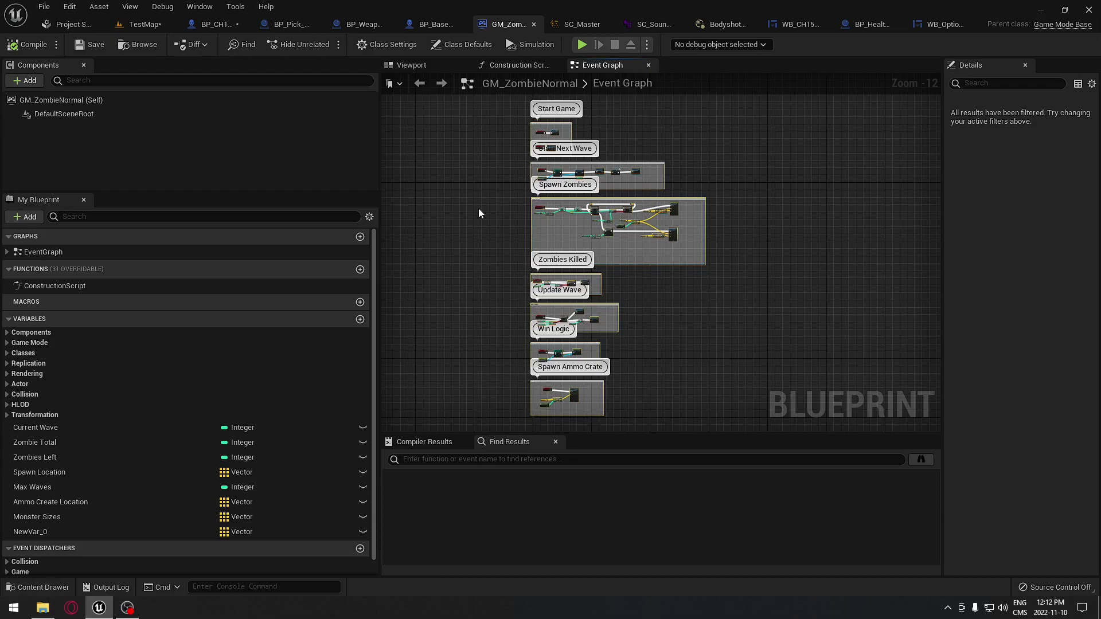
Show SC_Master's sound class properties, with SC_Music, SC_SFX and SC_Voice as children
click(588, 25)
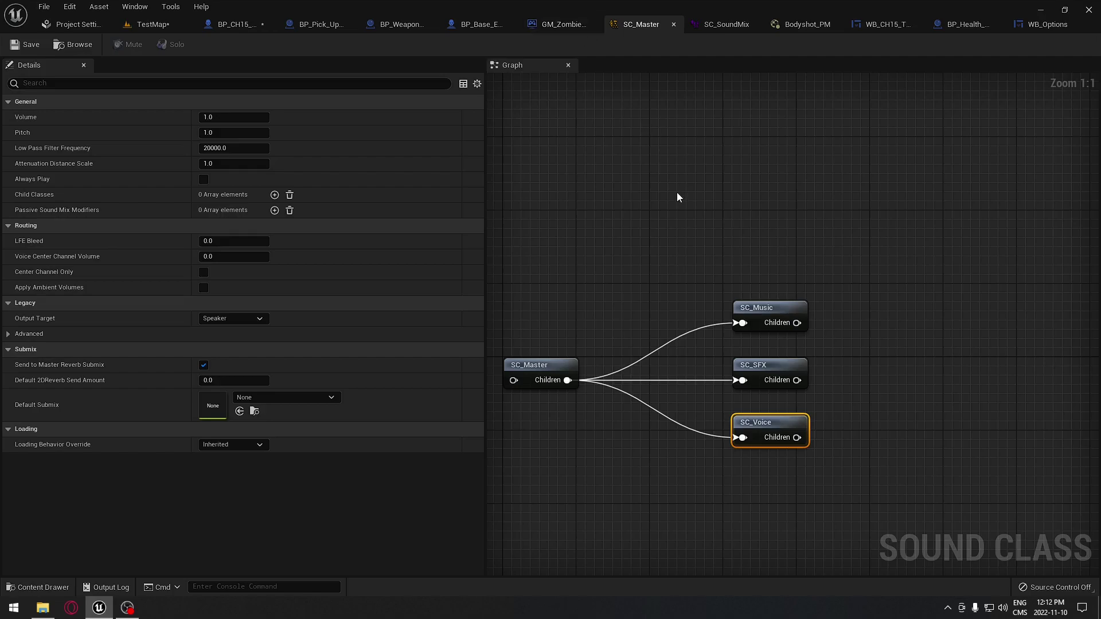
click(653, 214)
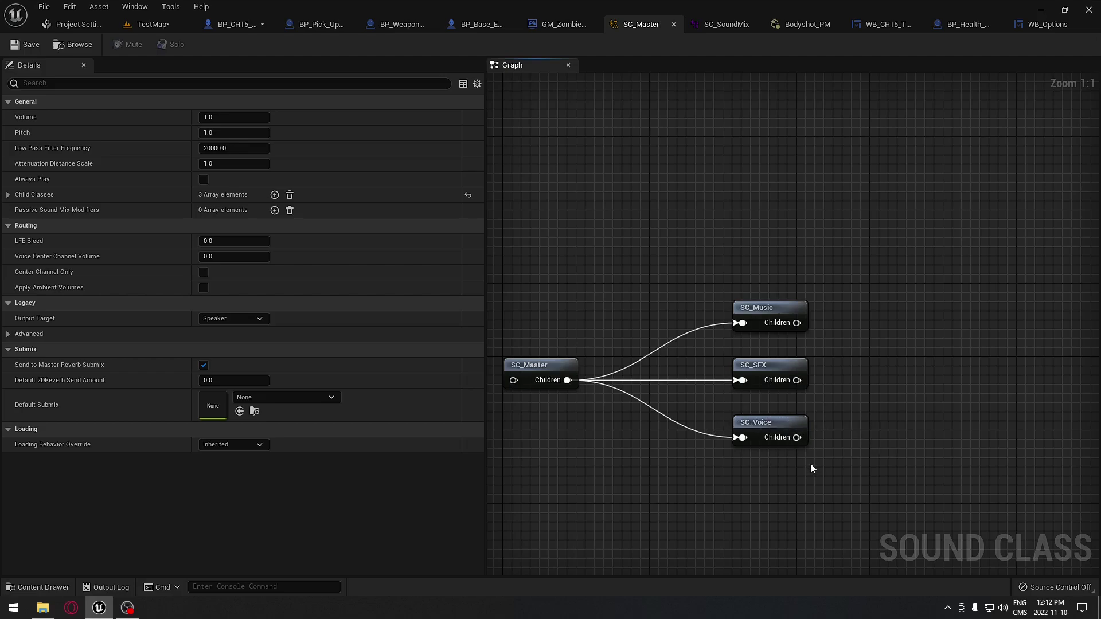
View Bodyshot_PM's details: Friction 0.7, Restitution 0.3, Density 1.0, Surface Type BodyShot
click(794, 26)
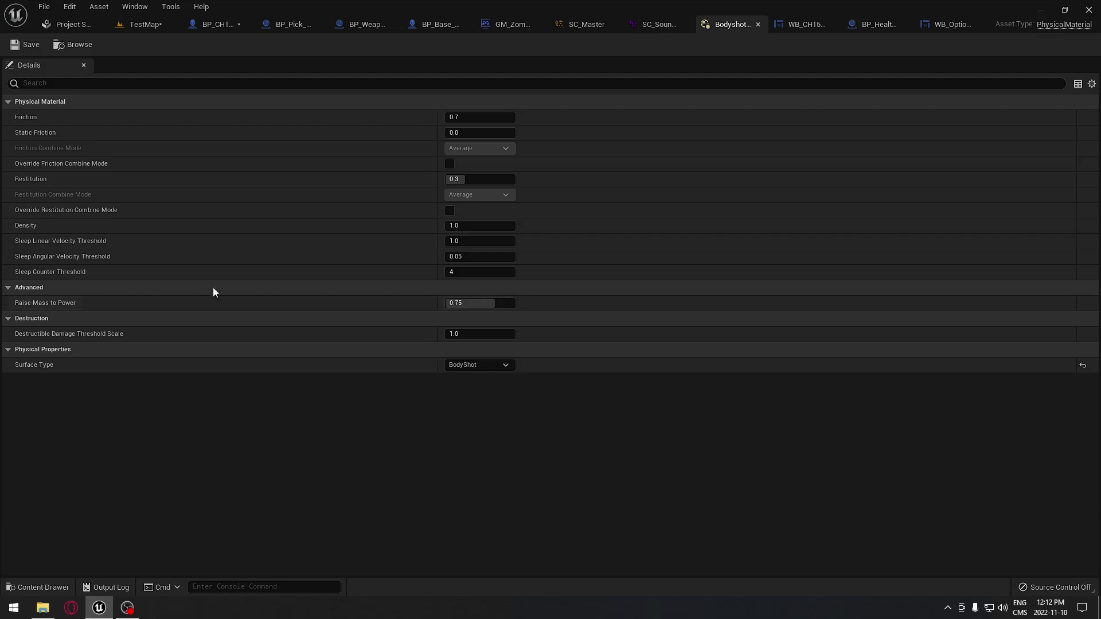
Show the WB_CH15_Test_HUD Designer with wave counter, zombies remaining, weapon name, health and ammo
click(798, 24)
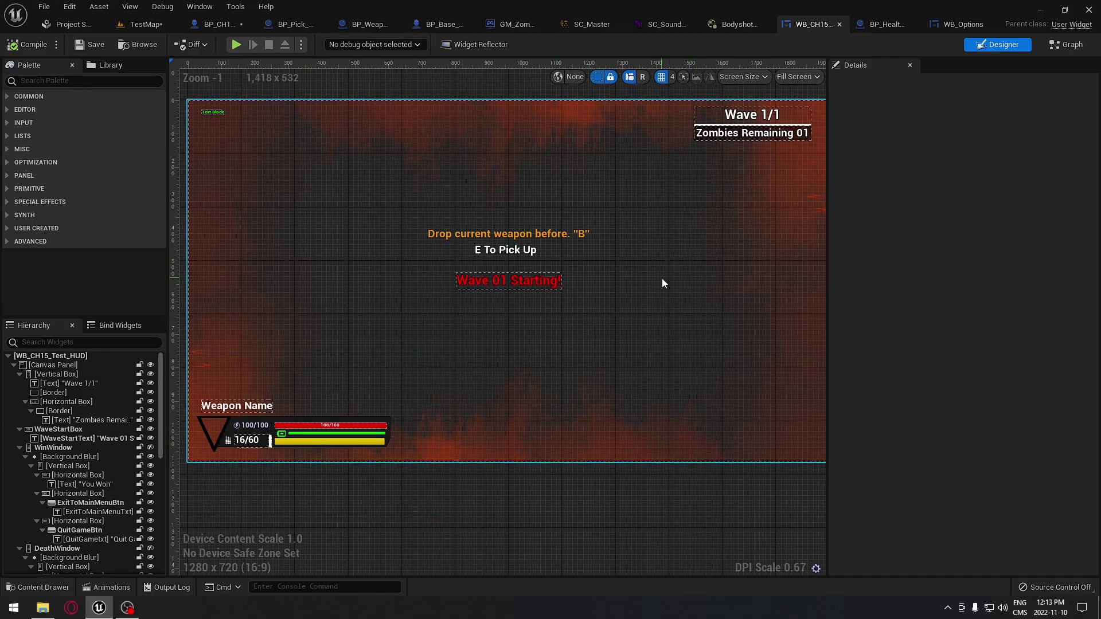
View the BP_Health_Pick_Up glowing sphere mesh using M_Health_Inst at scale 0.1
click(886, 25)
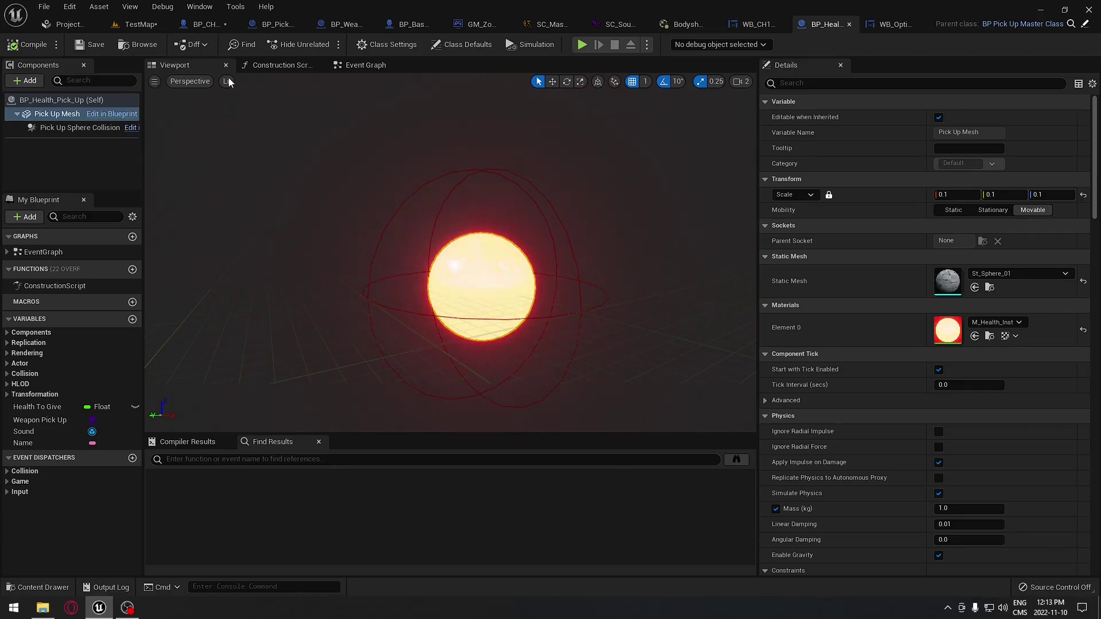
Fly the TestMap view toward the barrier to see the ammo and red health pickups
click(138, 24)
scroll(369, 320, up, 10)
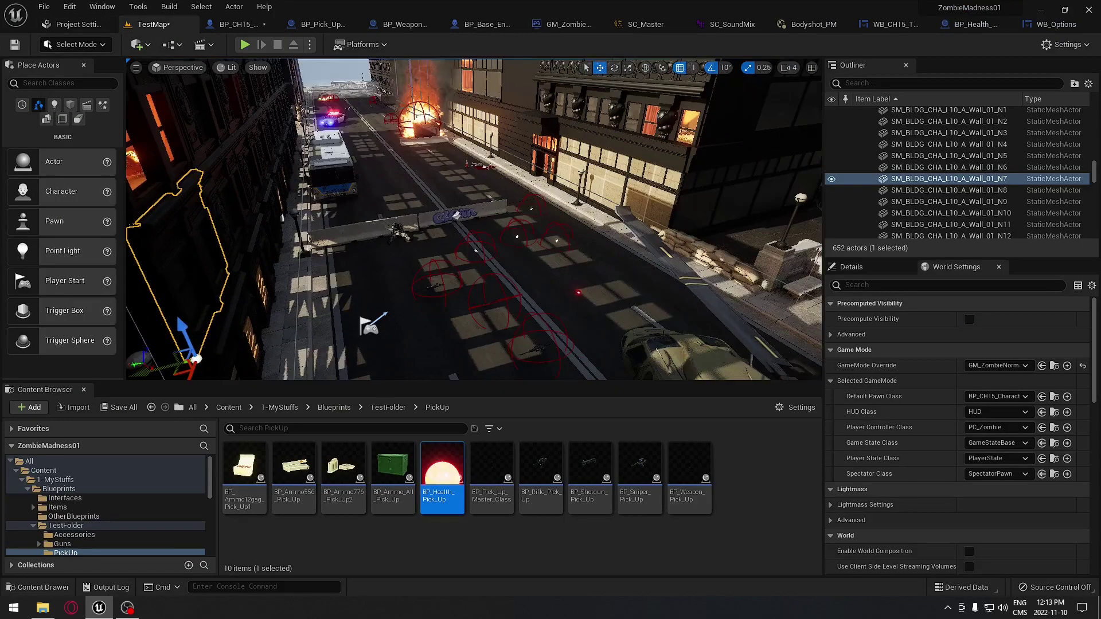
scroll(415, 227, up, 6)
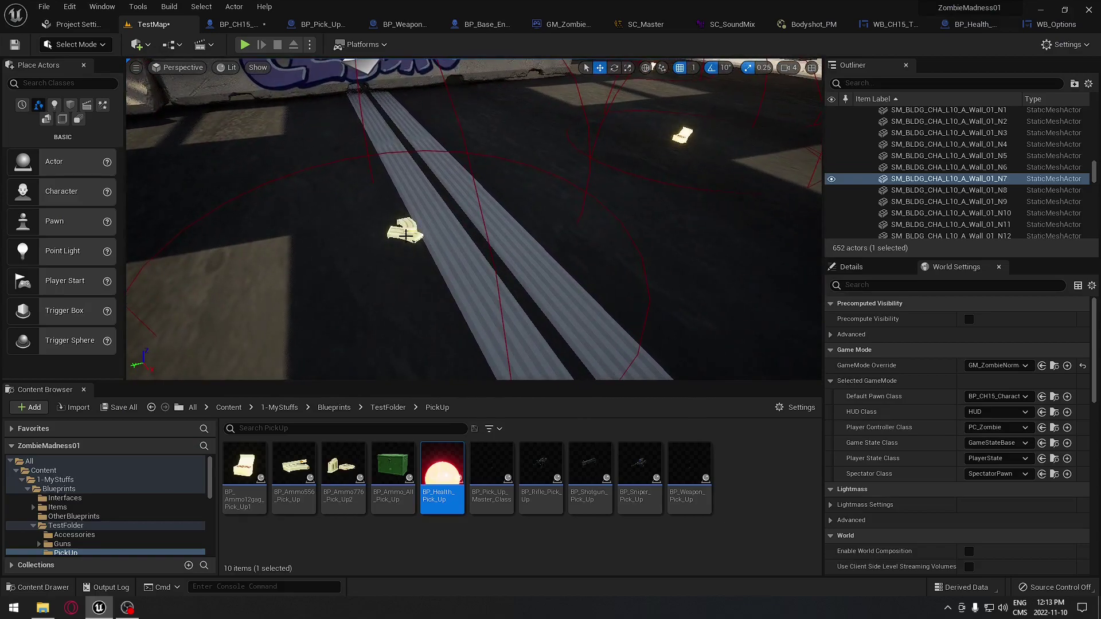
right_drag(432, 231, 487, 230)
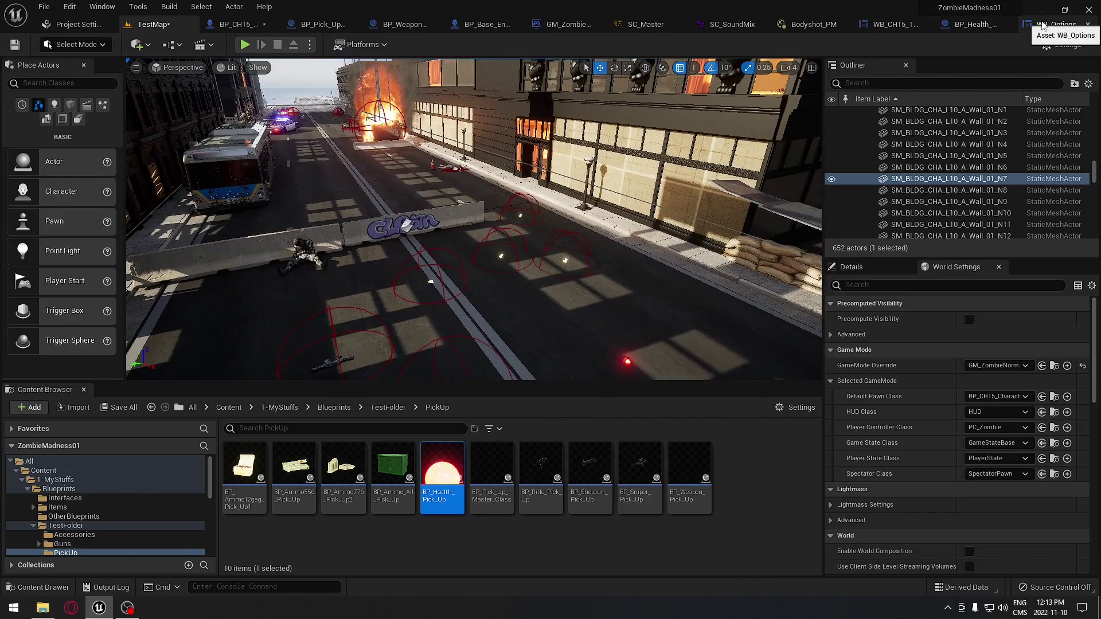
Bring up the WB_Options widget showing Audio, Graphic and Resolution rows with Back and Apply buttons
click(1048, 24)
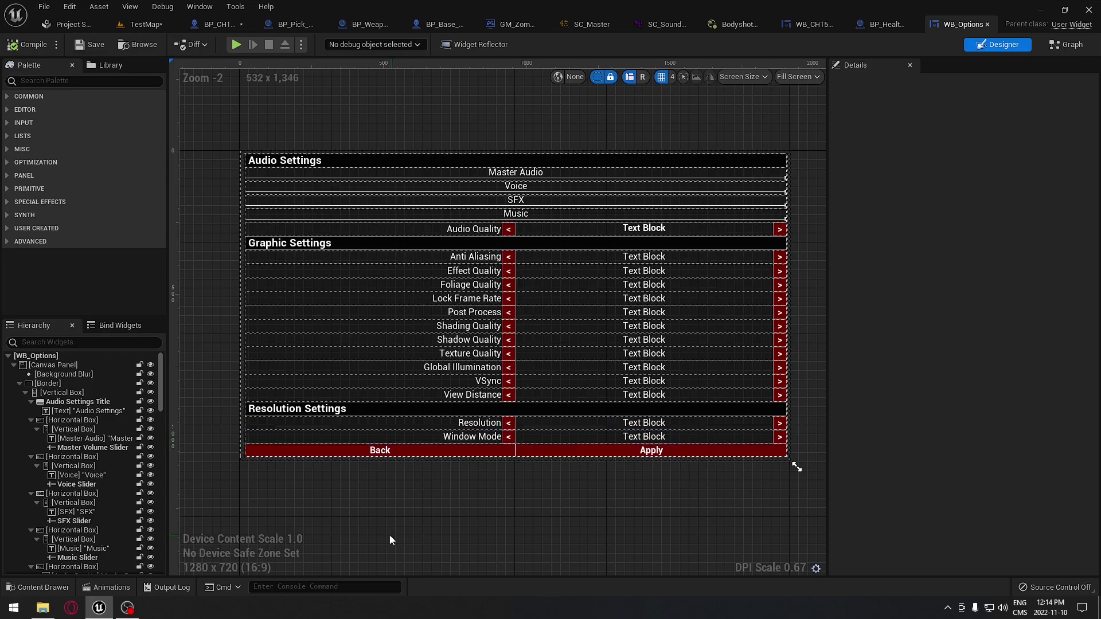
Return to TestMap and lower the camera to view the burning street, bus and car near ground level
click(132, 24)
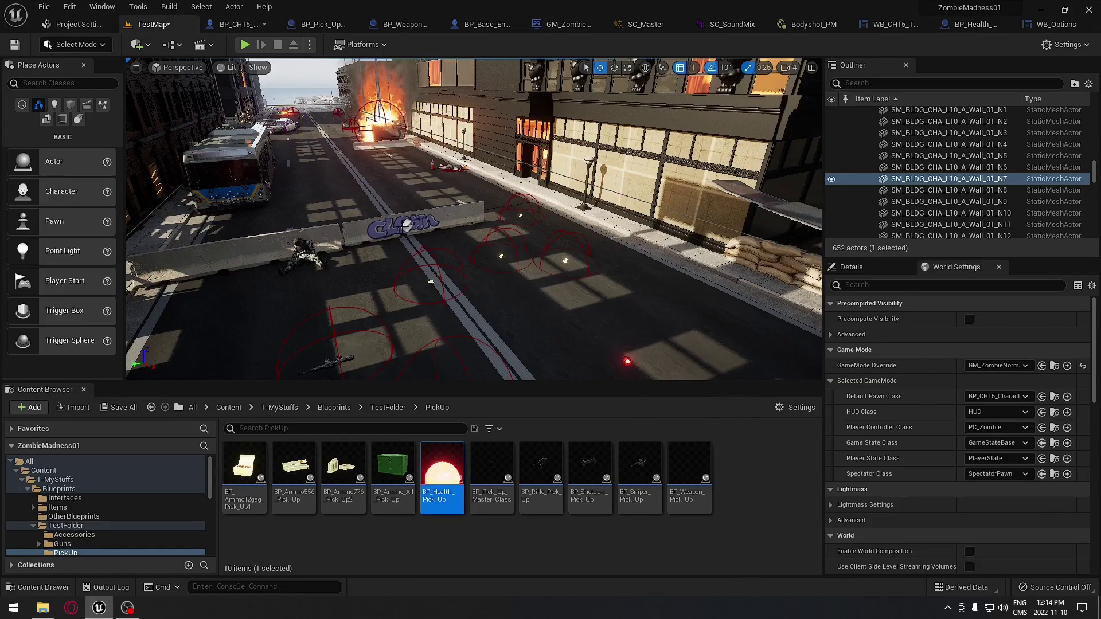
scroll(400, 220, down, 2)
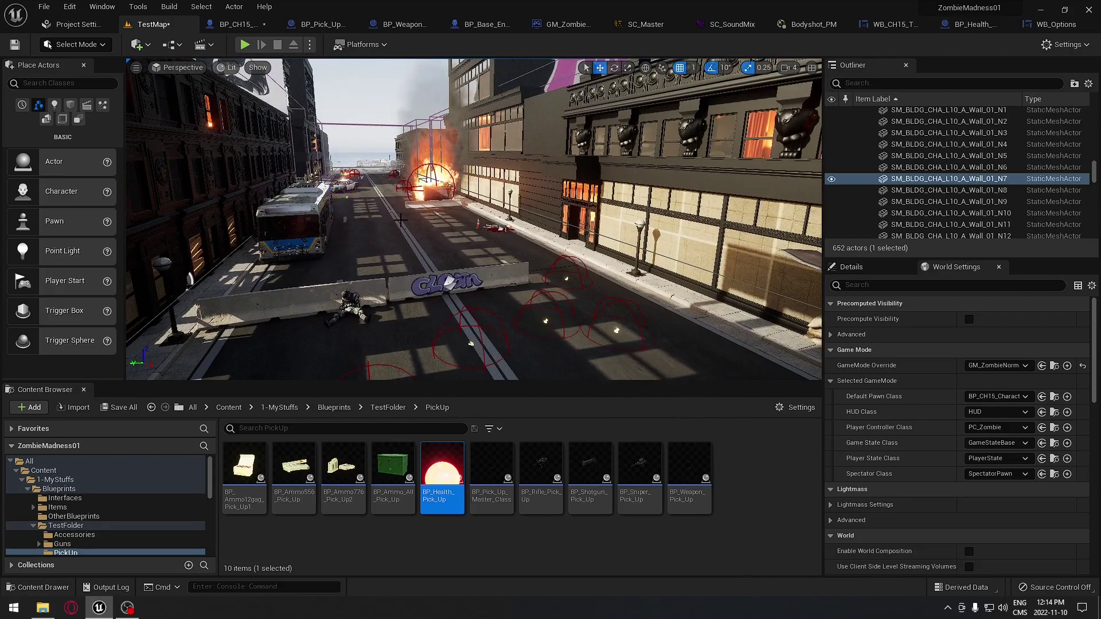
mouse_move(392, 237)
right_down()
mouse_move(392, 269)
mouse_move(391, 237)
right_up()
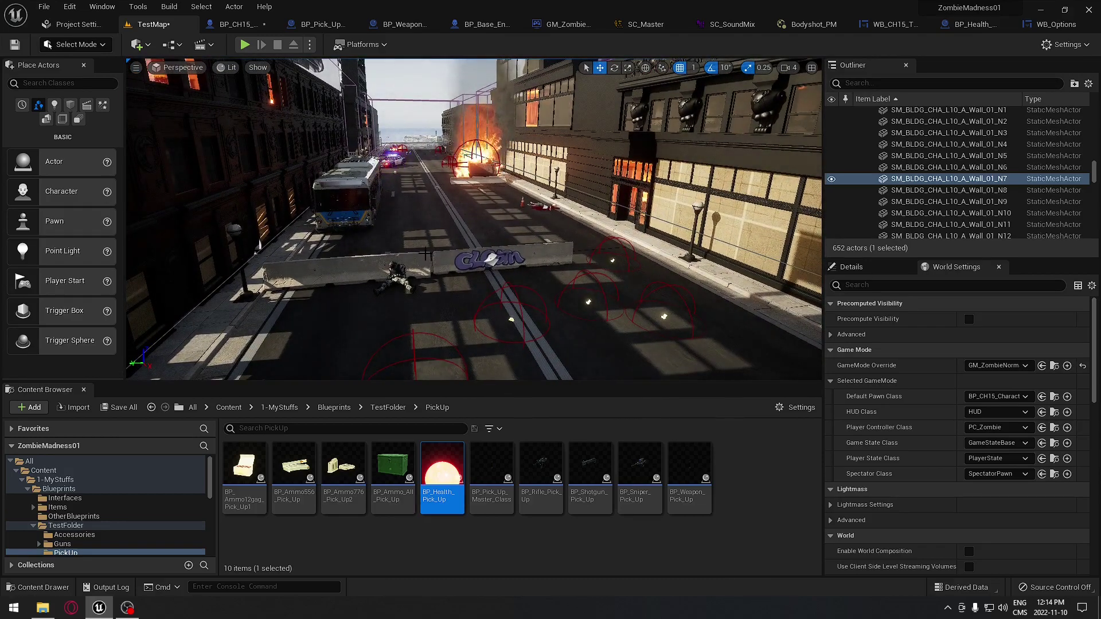